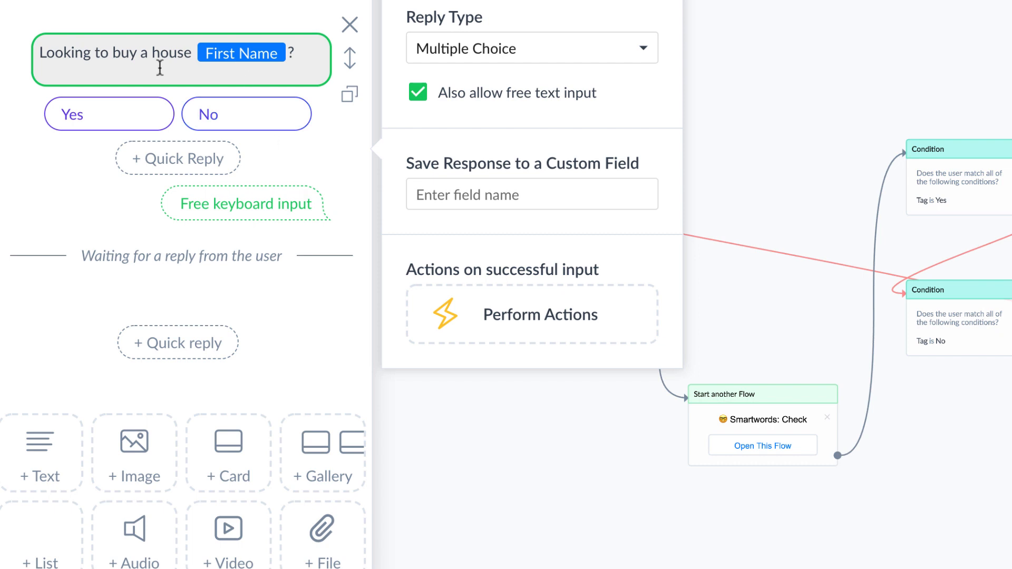
Step: Review the reply type of the "Looking to buy a house" question and the steps of the Smartwords: Check flow
left_click(539, 45)
left_click(539, 46)
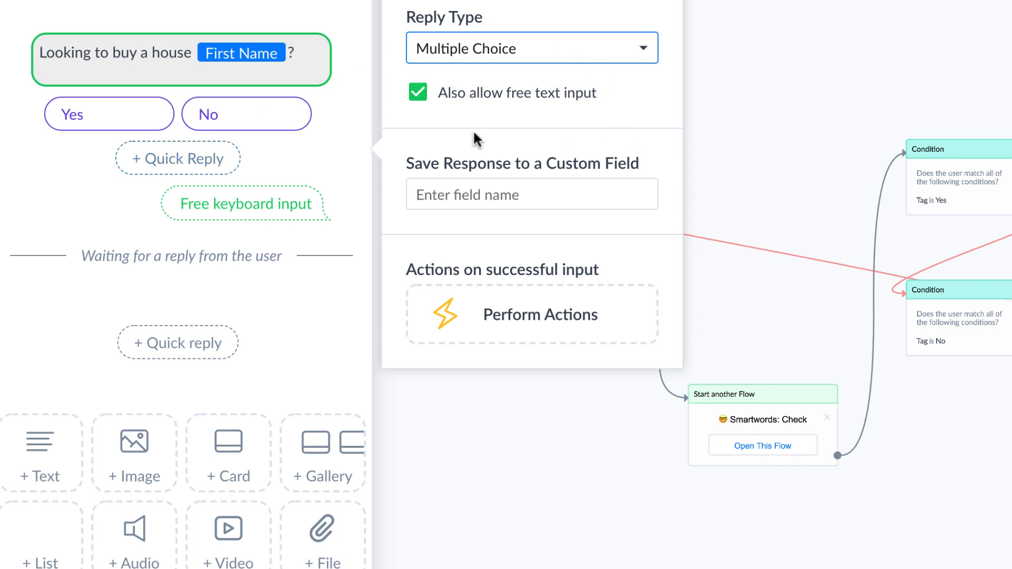
left_click(770, 139)
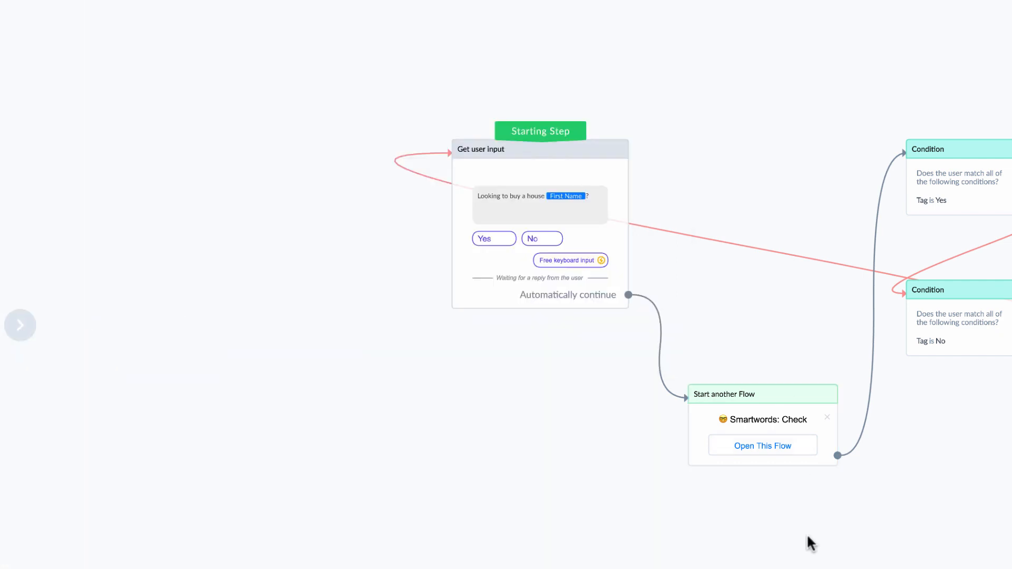
mouse_move(562, 314)
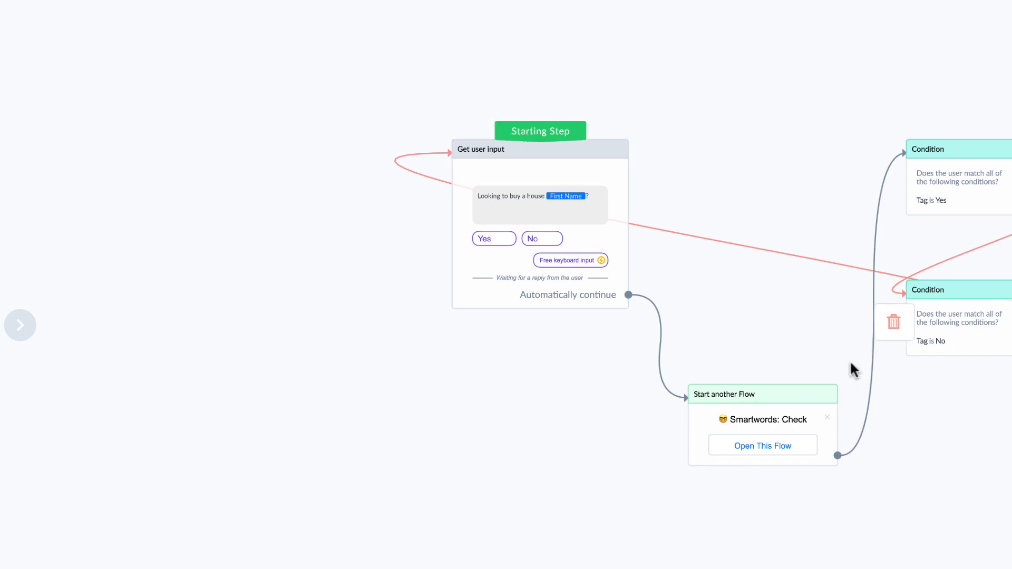
mouse_move(811, 399)
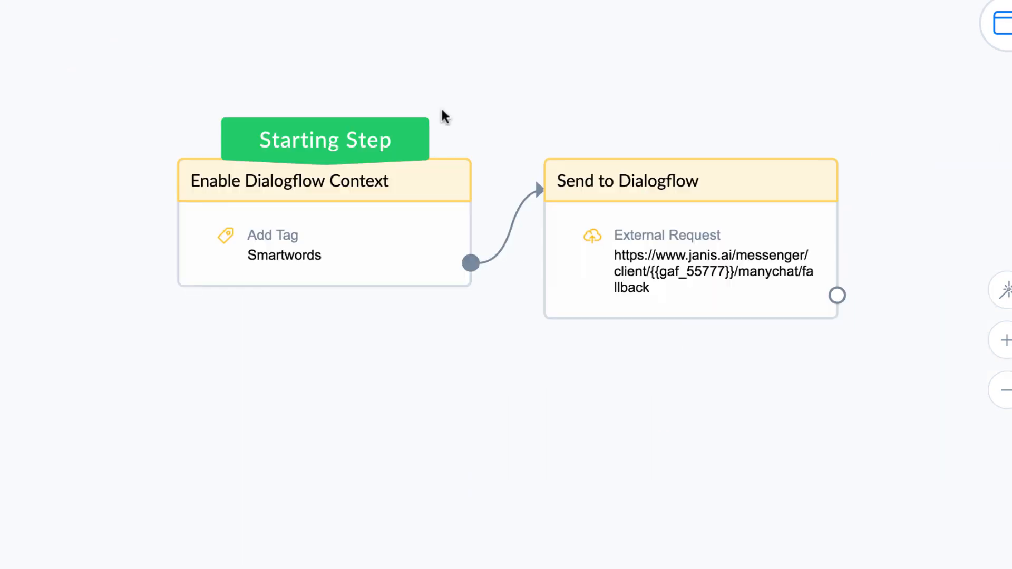
mouse_move(305, 269)
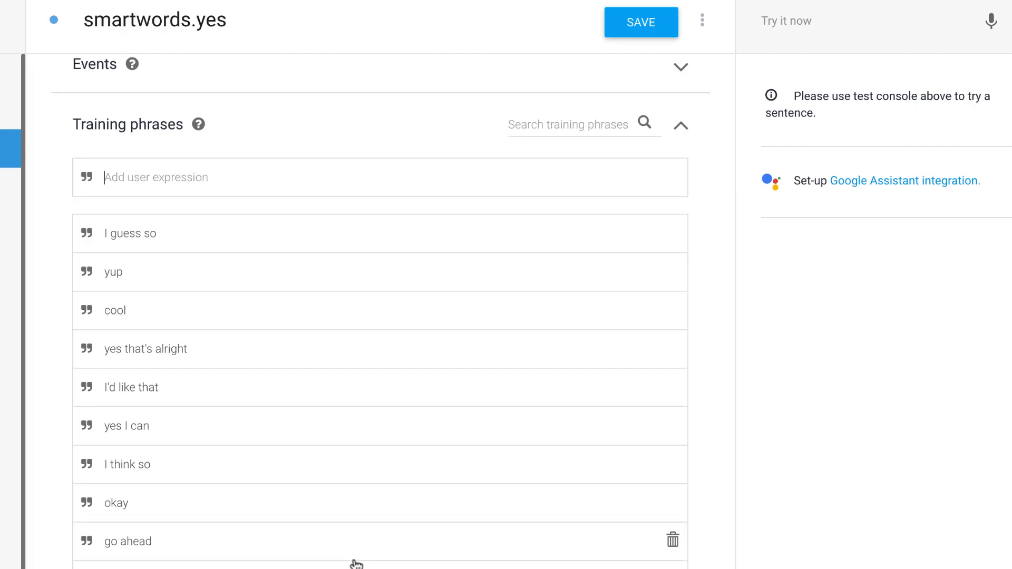
Step: Examine the contexts and training phrases of the smartwords.yes and smartwords.no intents in Dialogflow
scroll(356, 562, "up", 2)
scroll(355, 559, "down", 2)
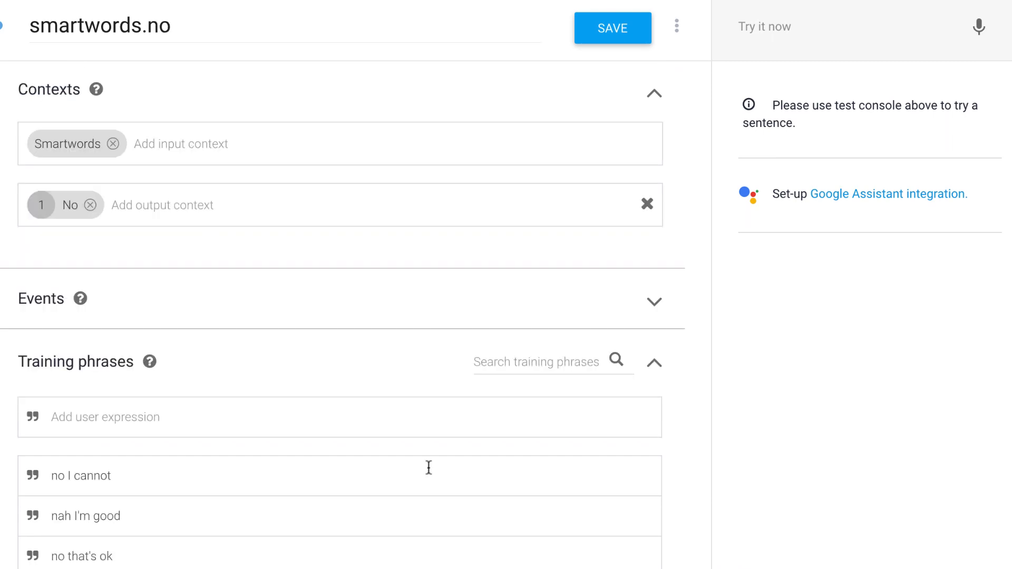
scroll(427, 467, "down", 5)
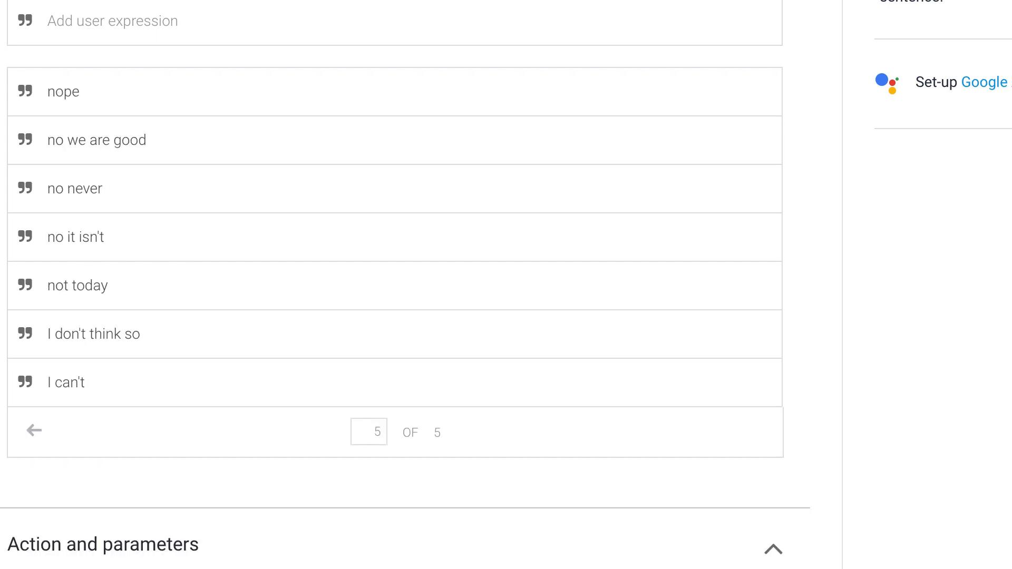
left_click(31, 433)
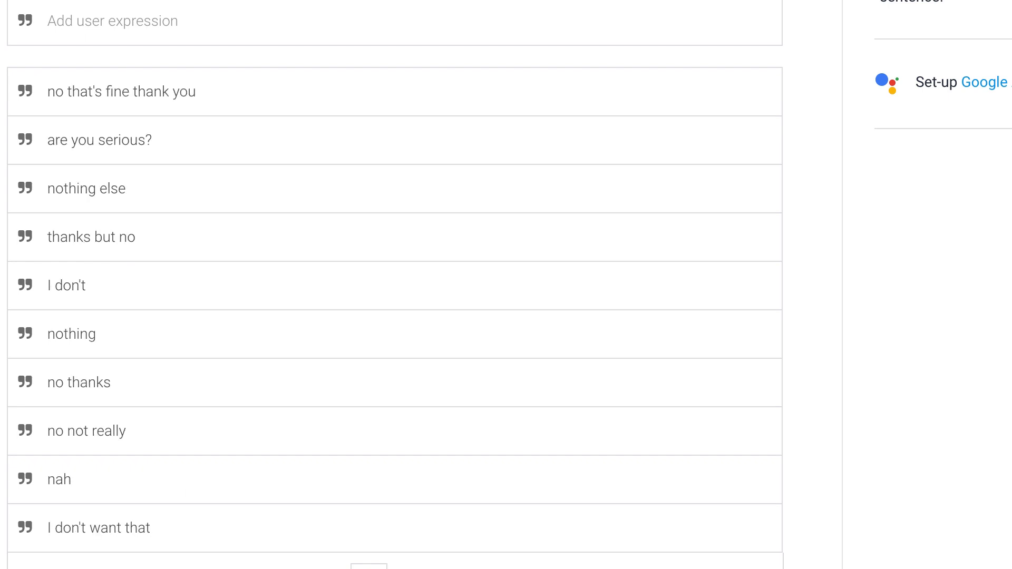
scroll(271, 290, "up", 5)
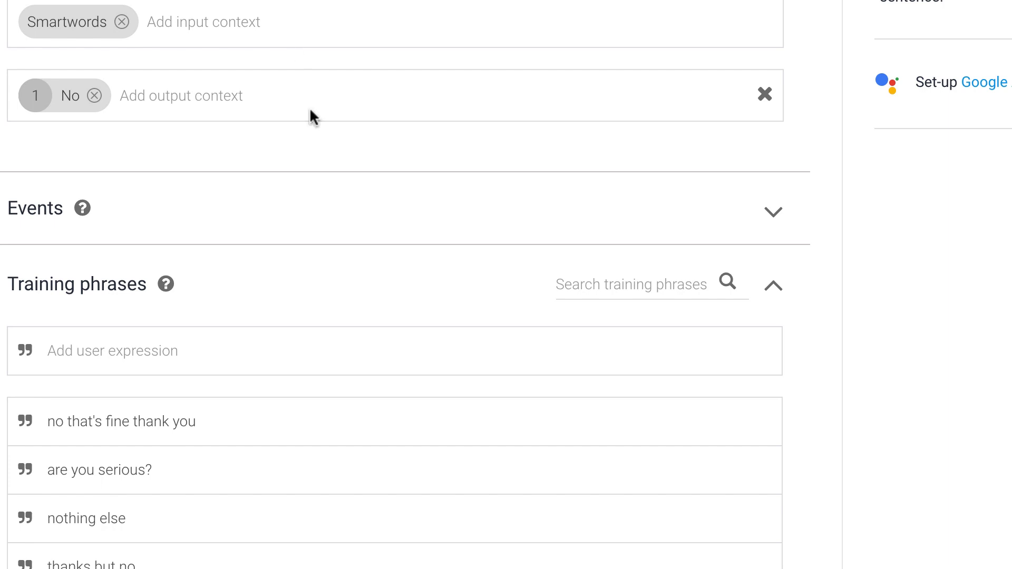
scroll(295, 488, "down", 2)
scroll(295, 488, "up", 2)
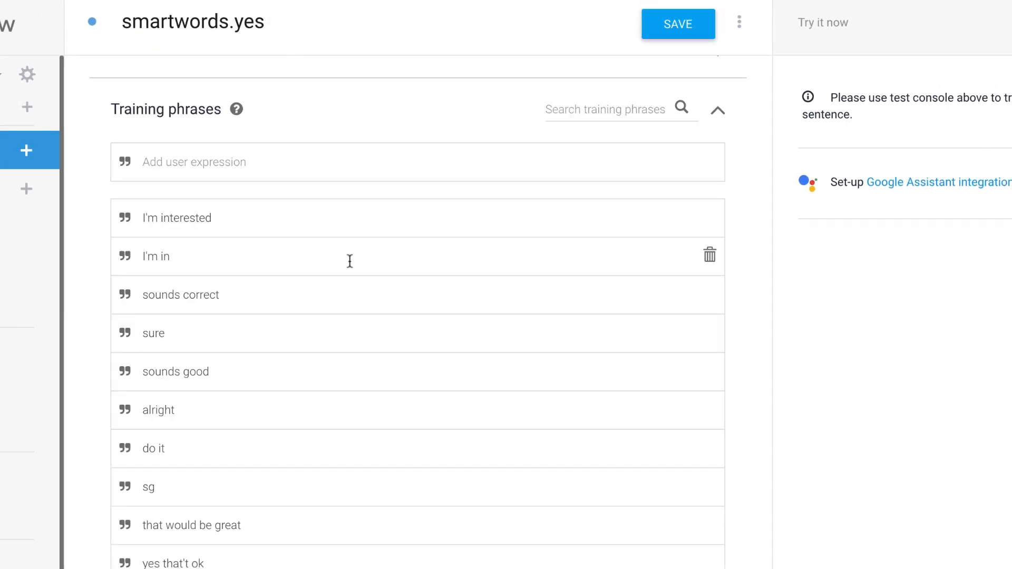
scroll(351, 260, "up", 5)
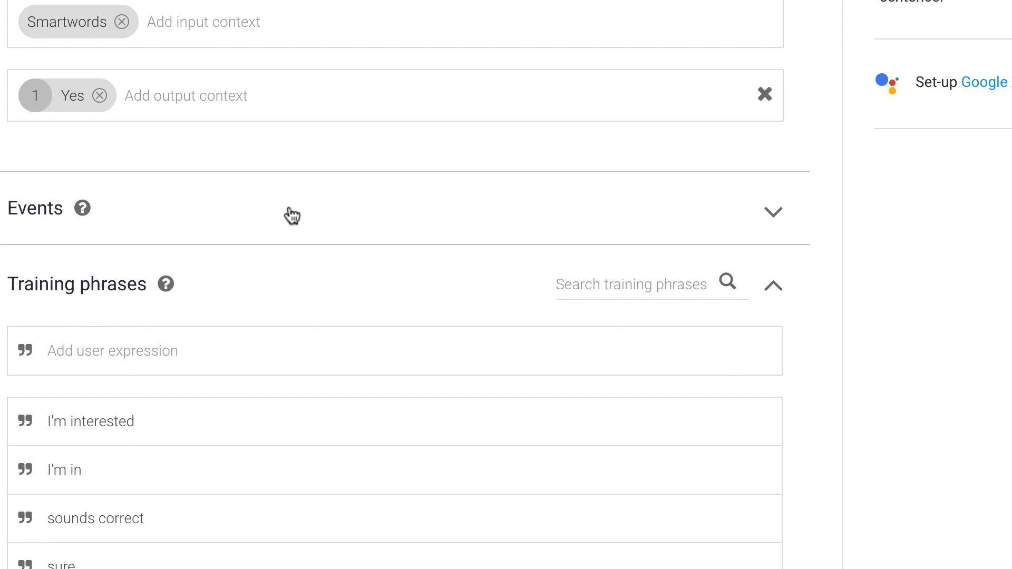
scroll(427, 517, "down", 2)
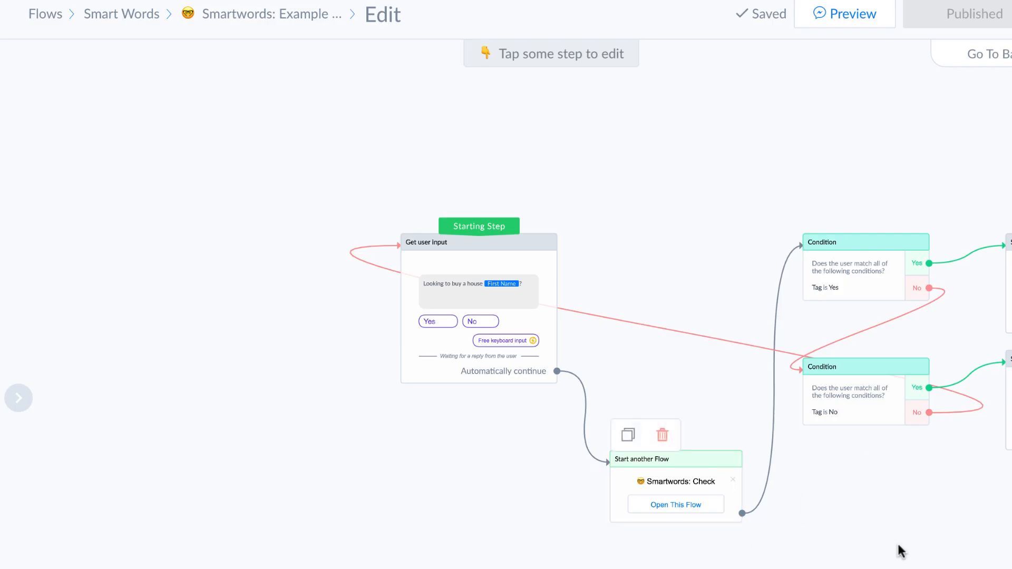
Step: Inspect the Yes and No tag conditions after the first question and their reply messages in the ManyChat example flow
left_click_drag(896, 545, 718, 555)
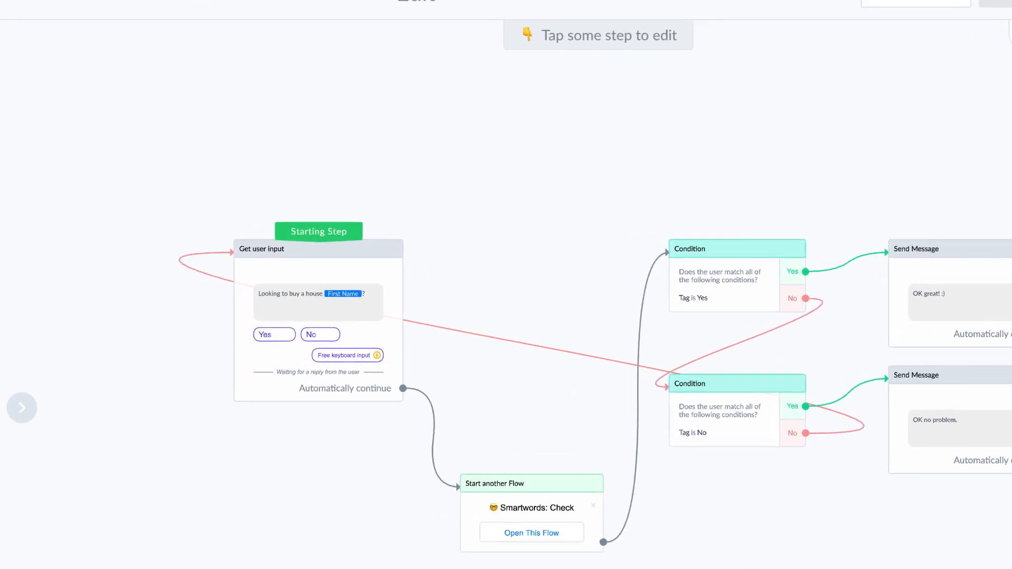
left_click(678, 309)
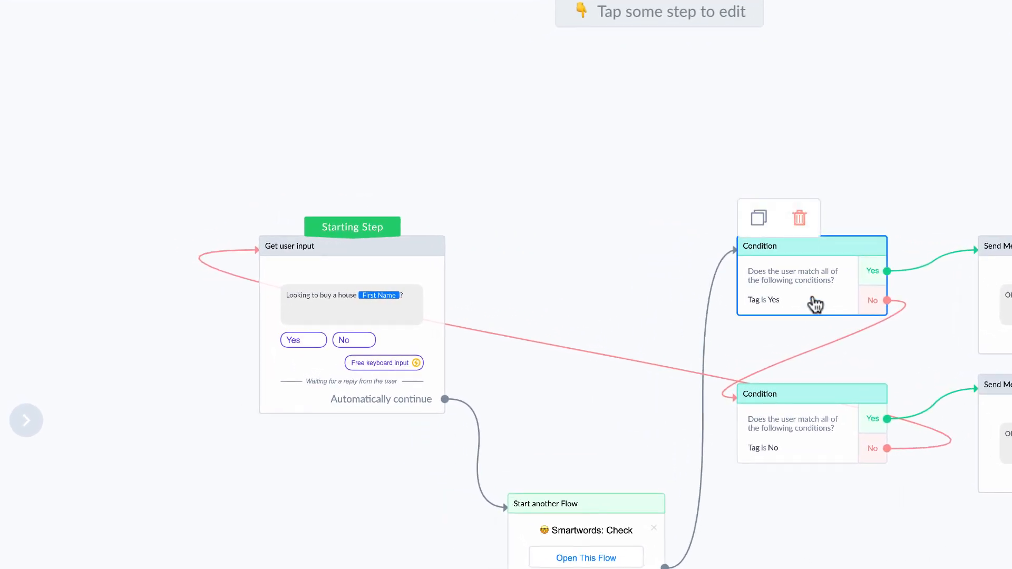
left_click(814, 304)
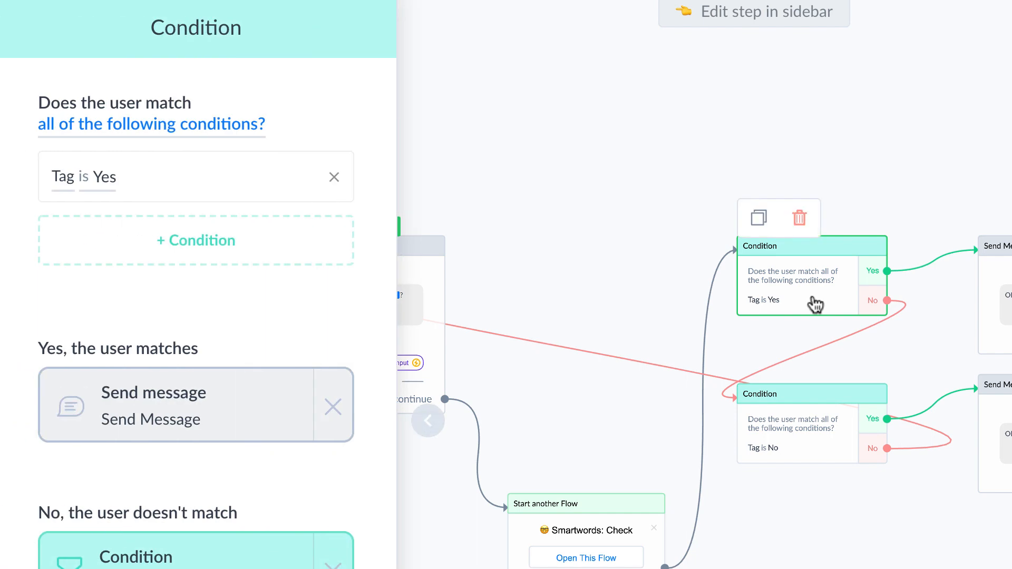
left_click(1004, 316)
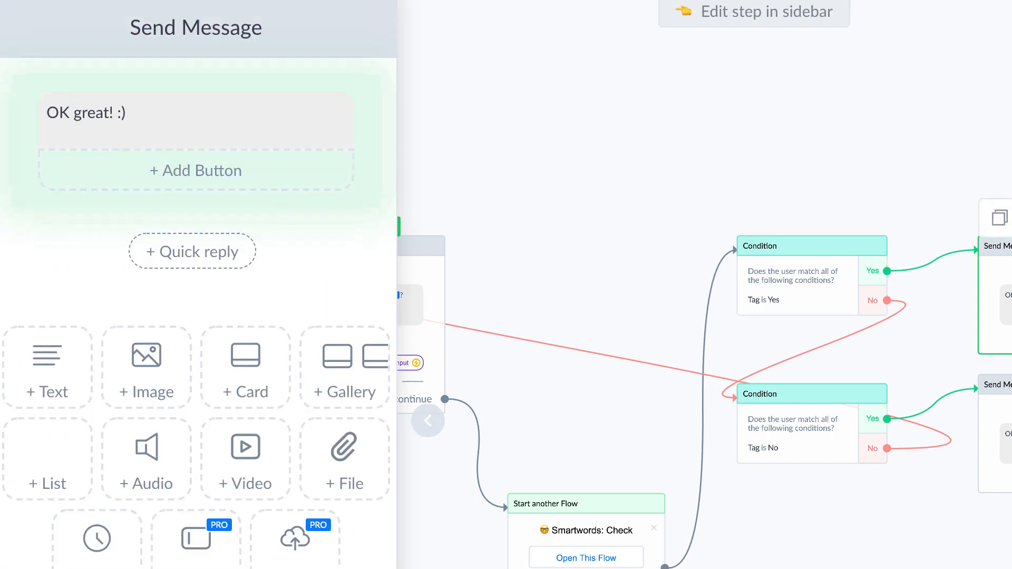
left_click(802, 462)
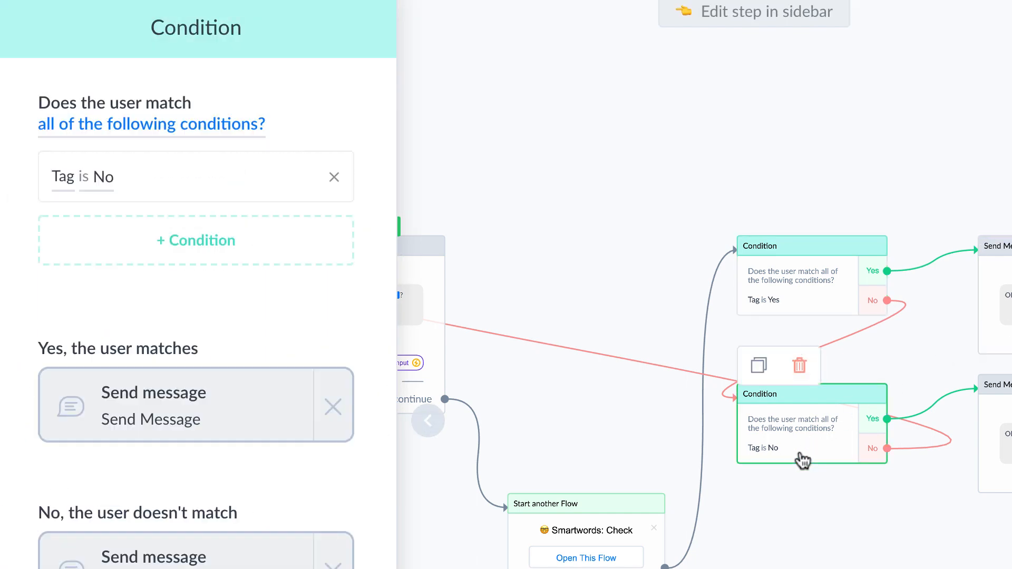
left_click(1004, 448)
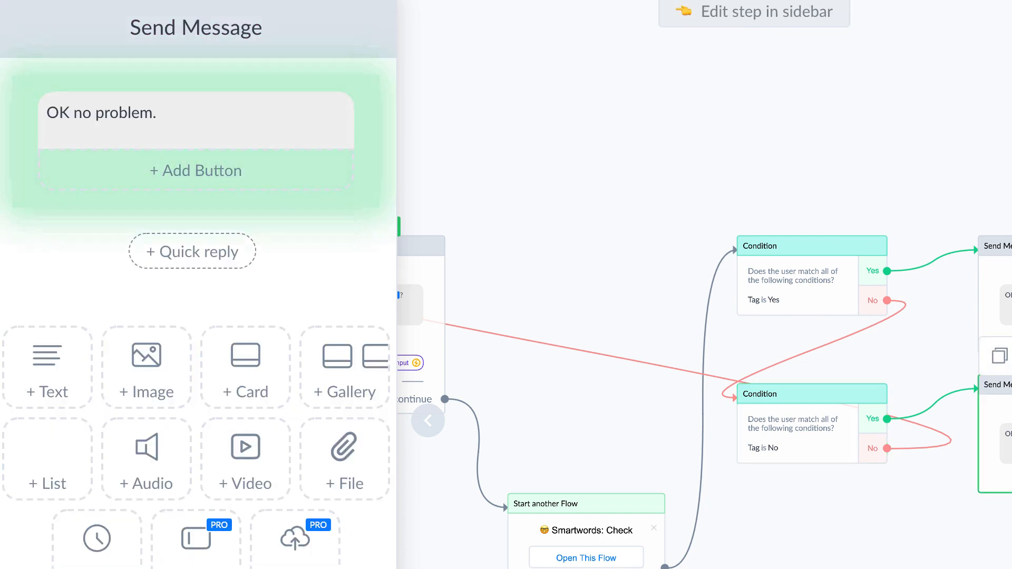
scroll(1004, 527, "down", 1)
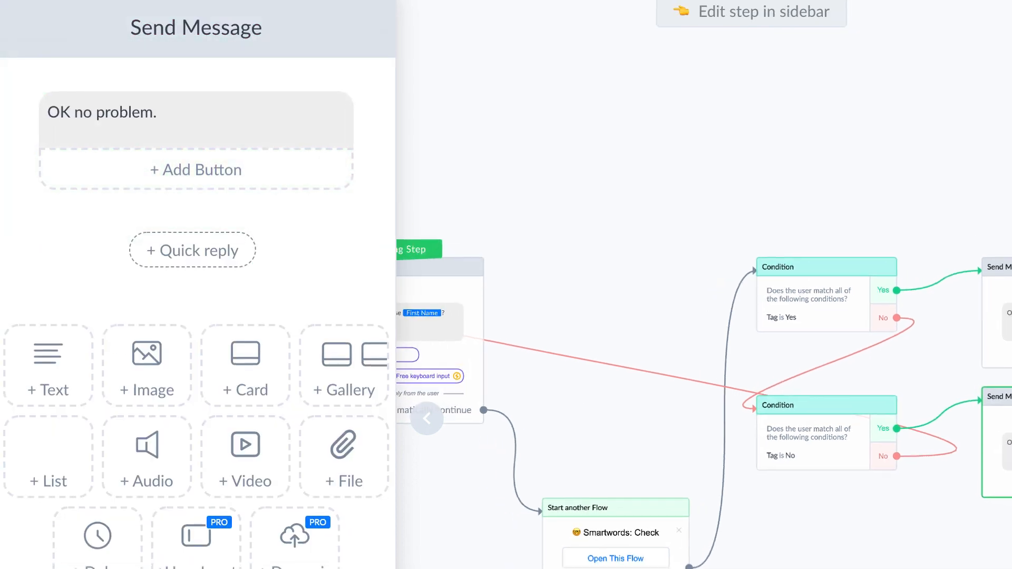
left_click(440, 487)
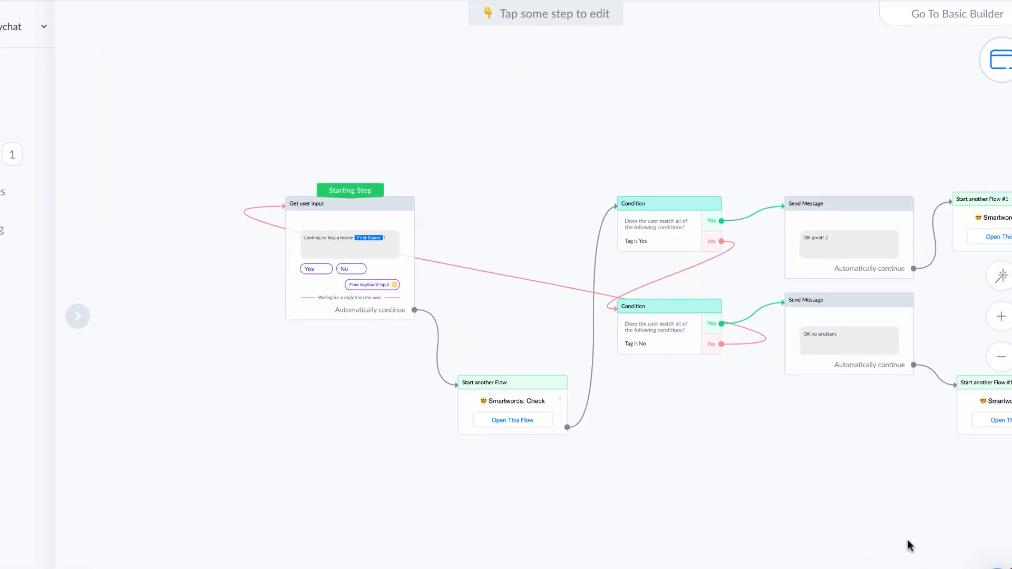
Step: Examine the Smartwords: Reset steps that follow the "OK great! :)" and "OK no problem." messages
left_click_drag(907, 539, 476, 529)
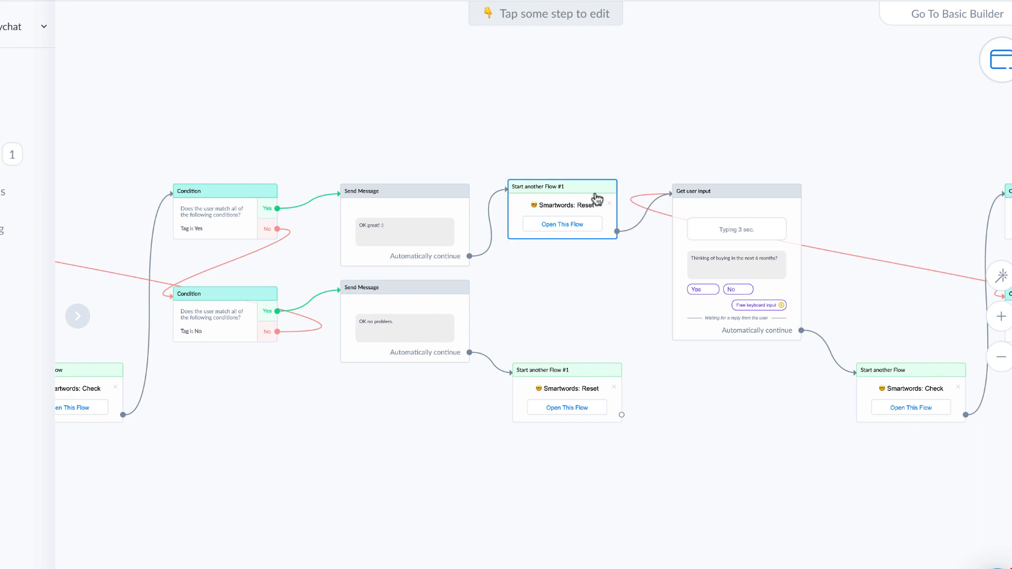
mouse_move(597, 199)
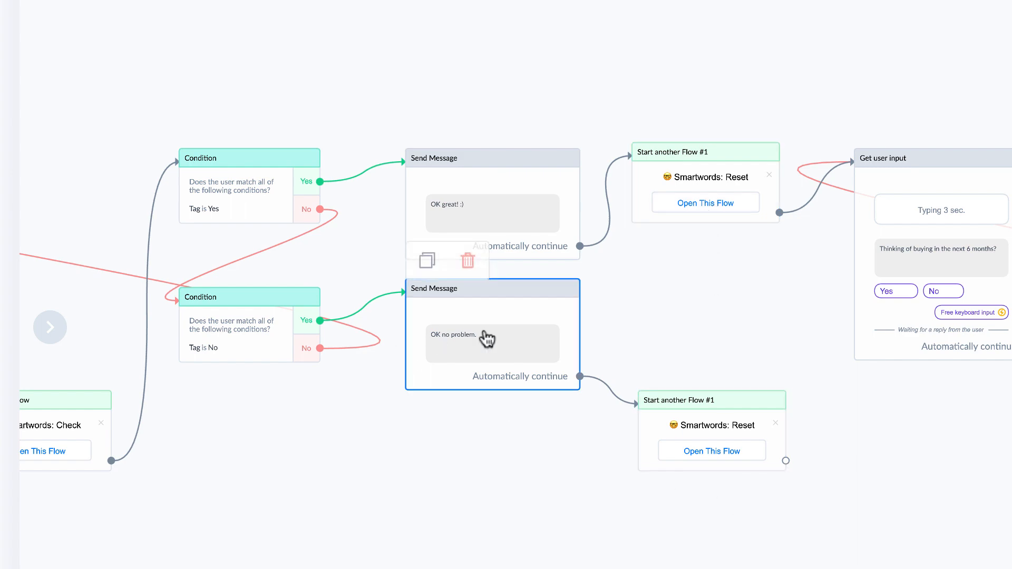
left_click(513, 344)
left_click(984, 510)
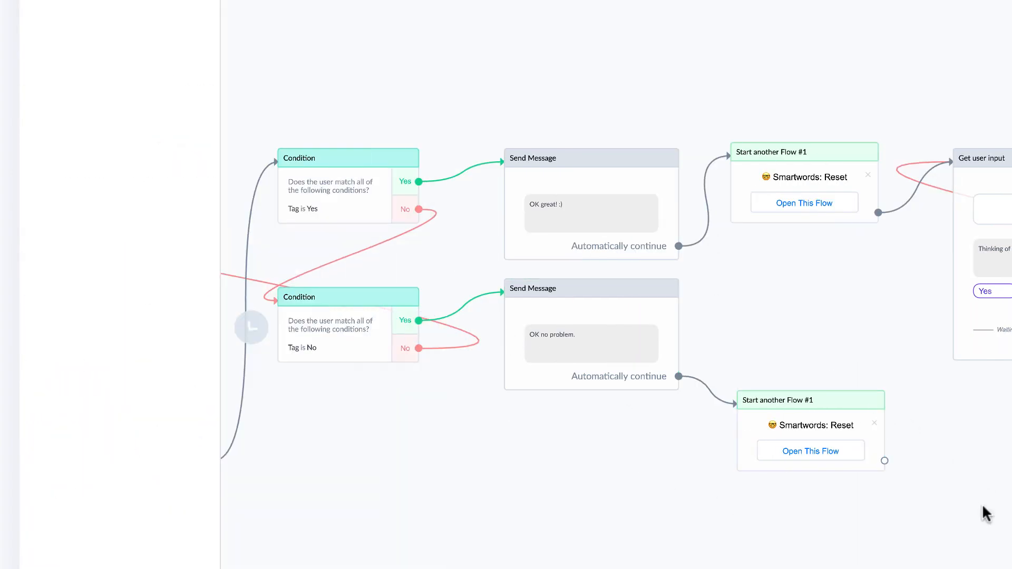
scroll(1009, 553, "down", 1)
left_click_drag(1009, 548, 693, 557)
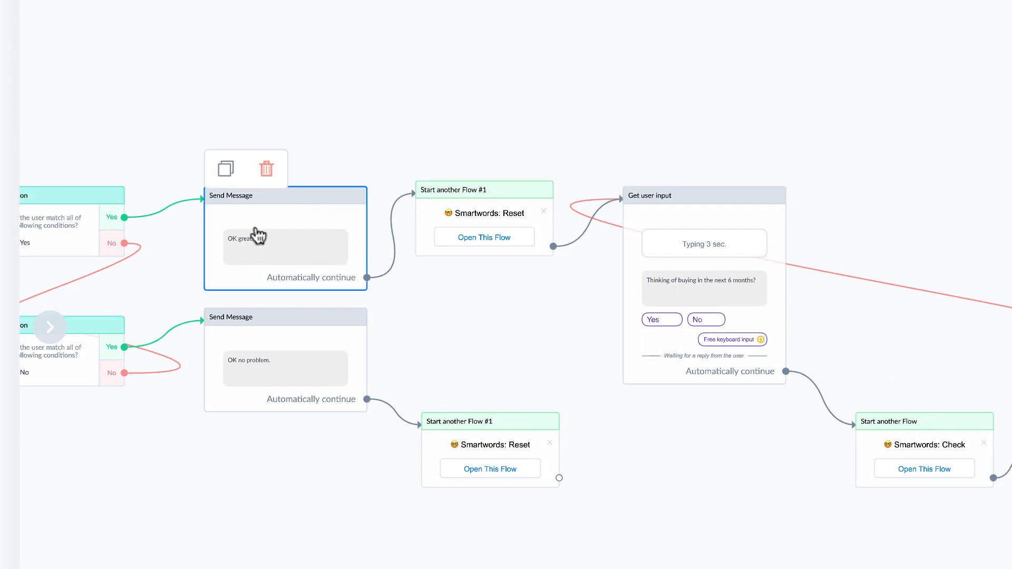
Step: Review the reply settings of the "Thinking of buying in the next 6 months?" question and the conditions that follow it
left_click(743, 292)
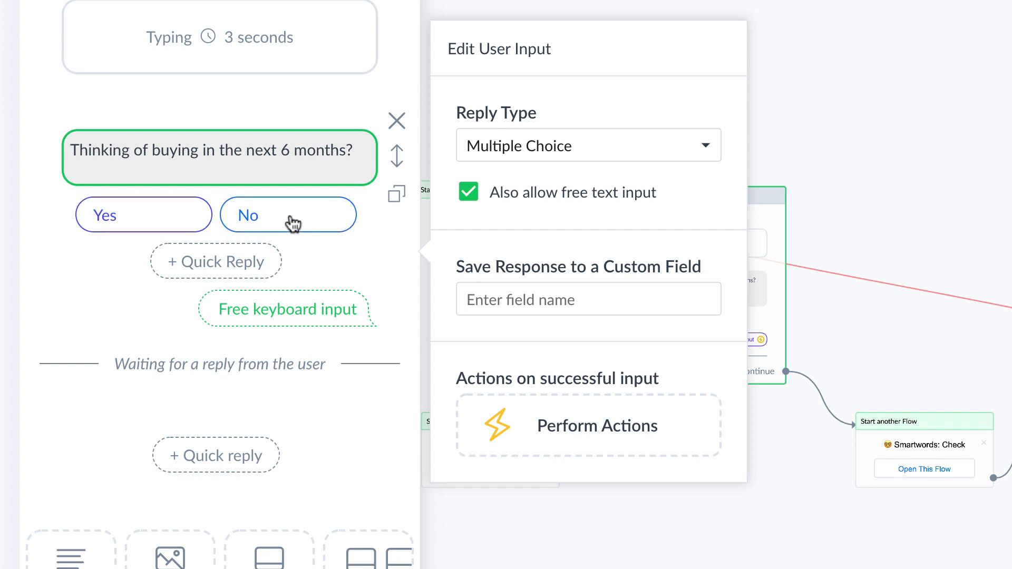
left_click(884, 151)
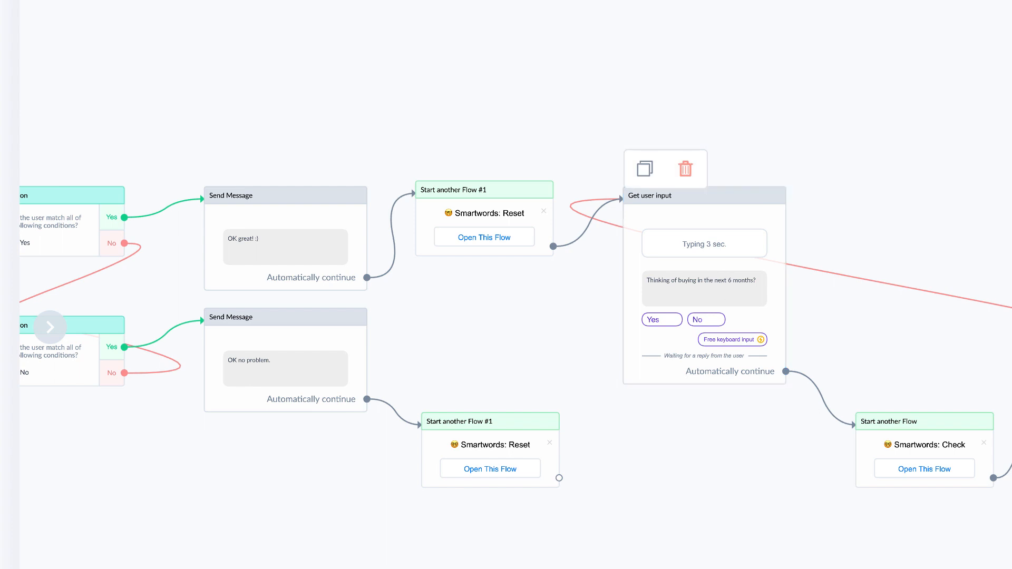
left_click_drag(1011, 568, 653, 548)
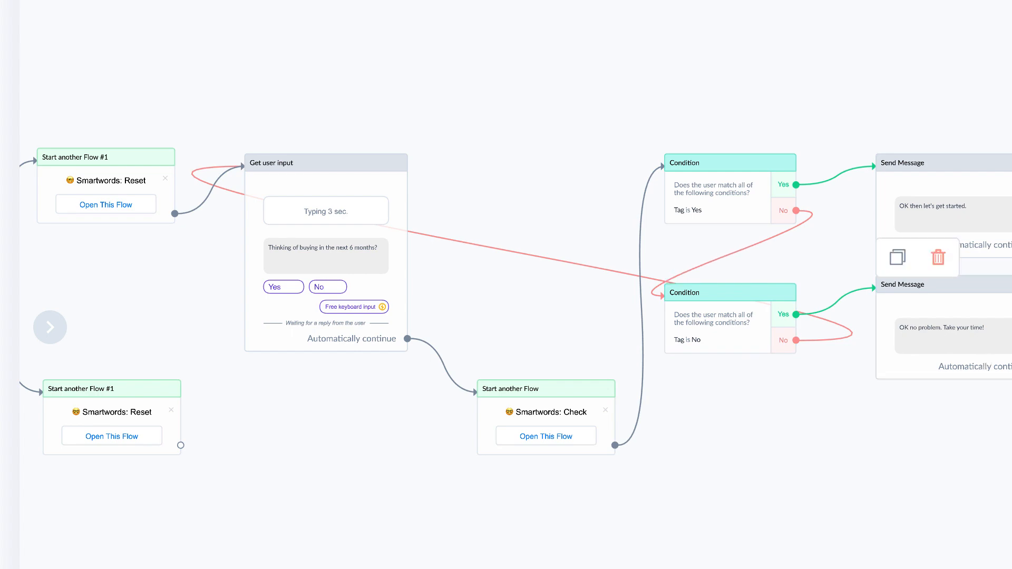
scroll(823, 561, "down", 1)
scroll(506, 327, "left", 8)
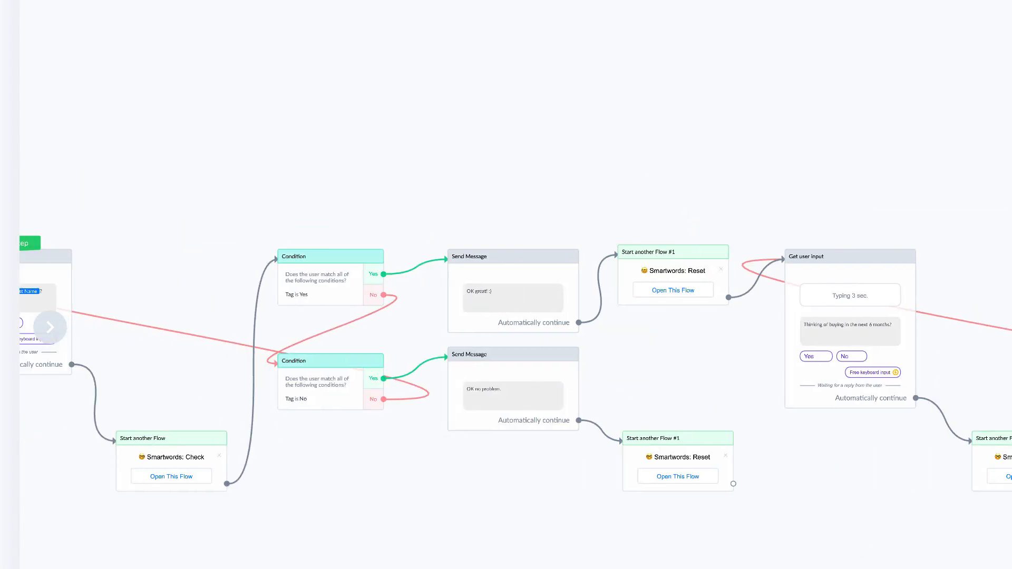
scroll(506, 326, "left", 6)
scroll(627, 527, "up", 3)
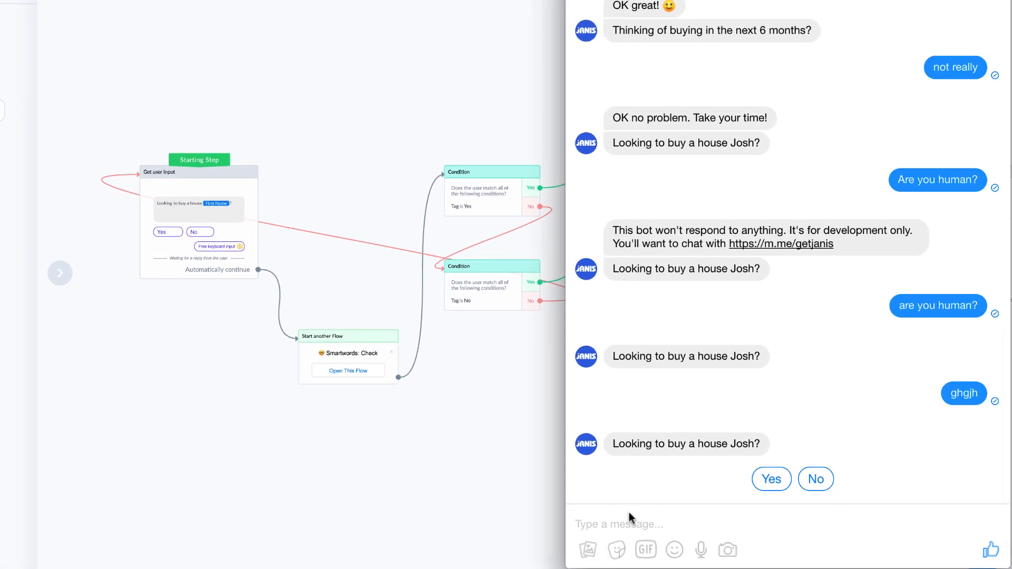
Step: Answer the bot's house-buying question with "yup" and its 6-month question with "not really" in Messenger
left_click(646, 526)
type("yup")
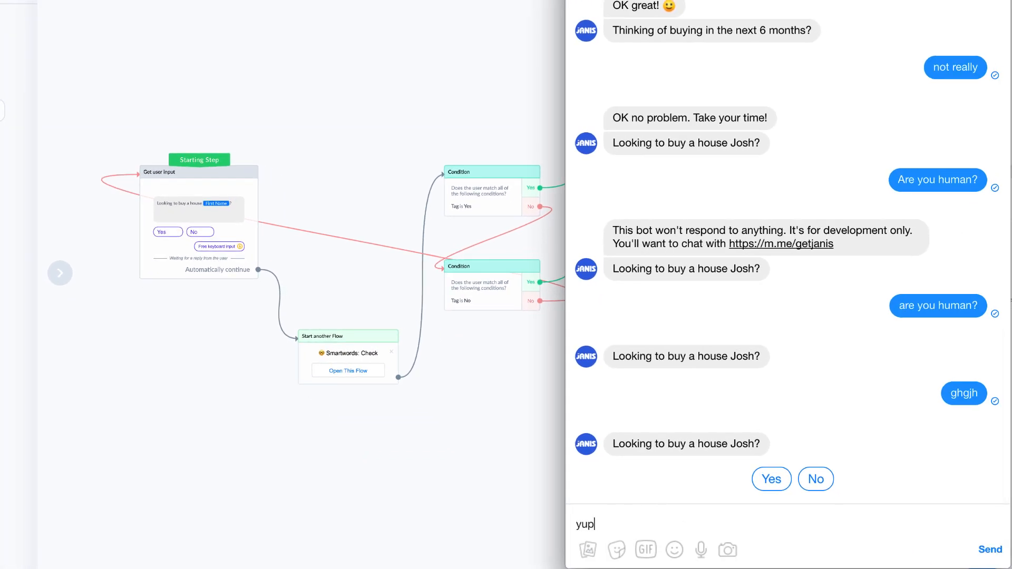
key("Return")
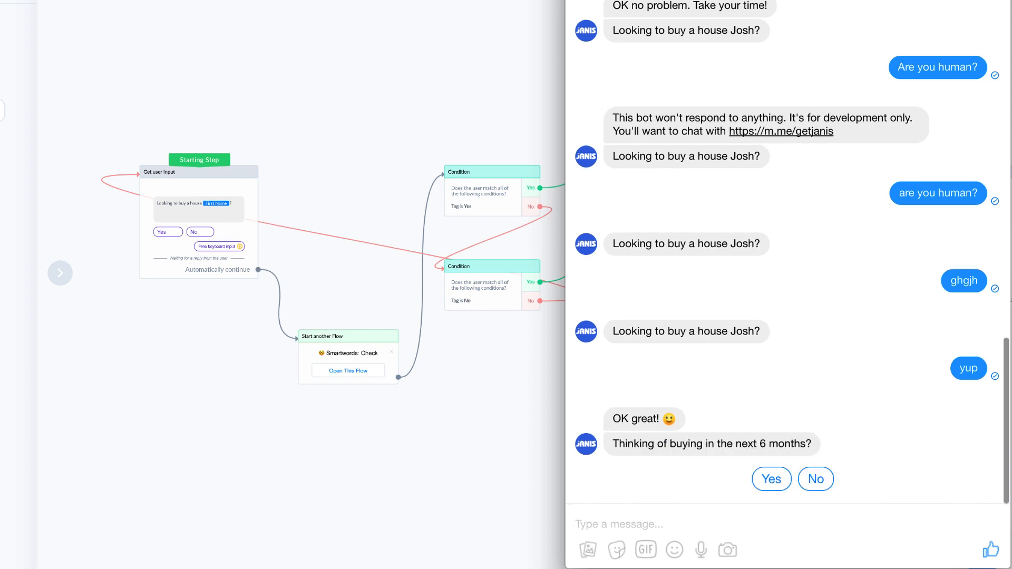
left_click(646, 527)
type("not really")
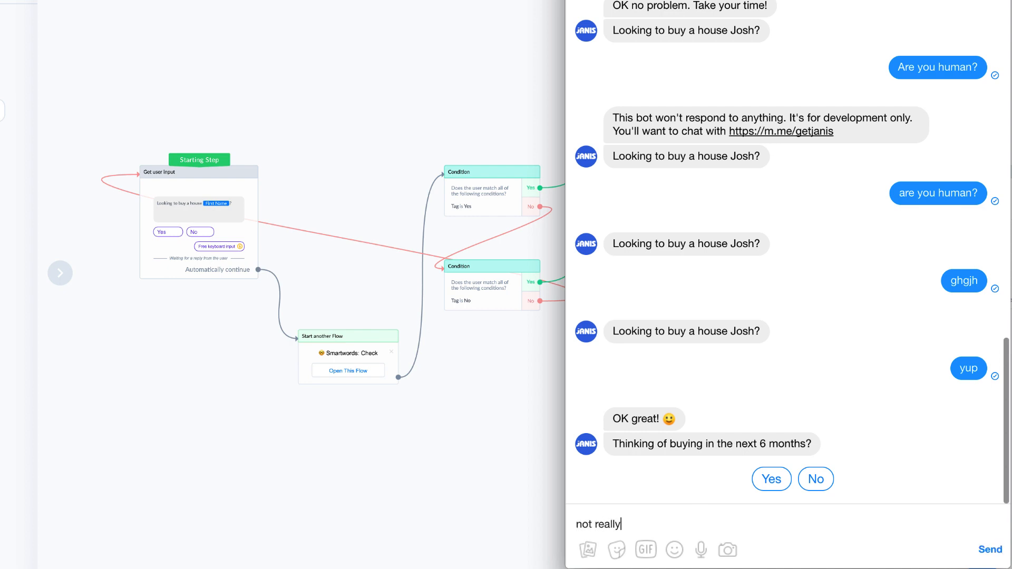
key("Return")
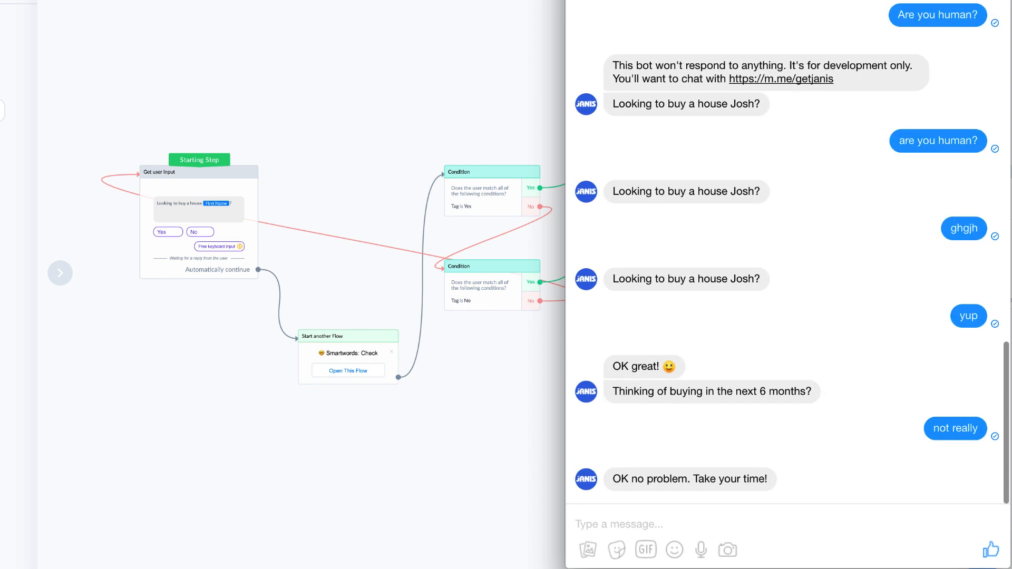
left_click(488, 129)
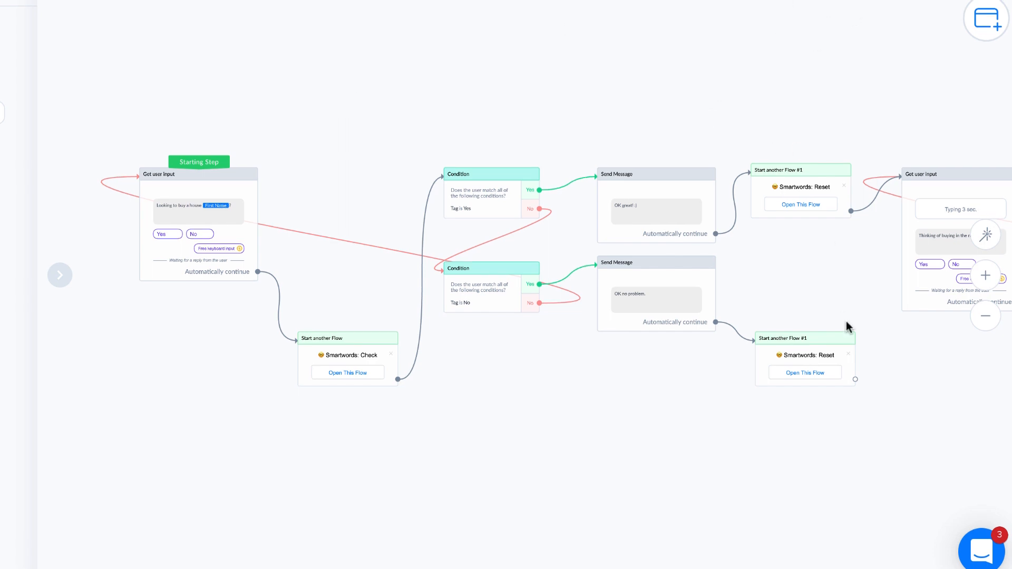
Step: Switch to Messenger and reply to the bot's house-buying question with "Are you an agent?"
key("super+Tab")
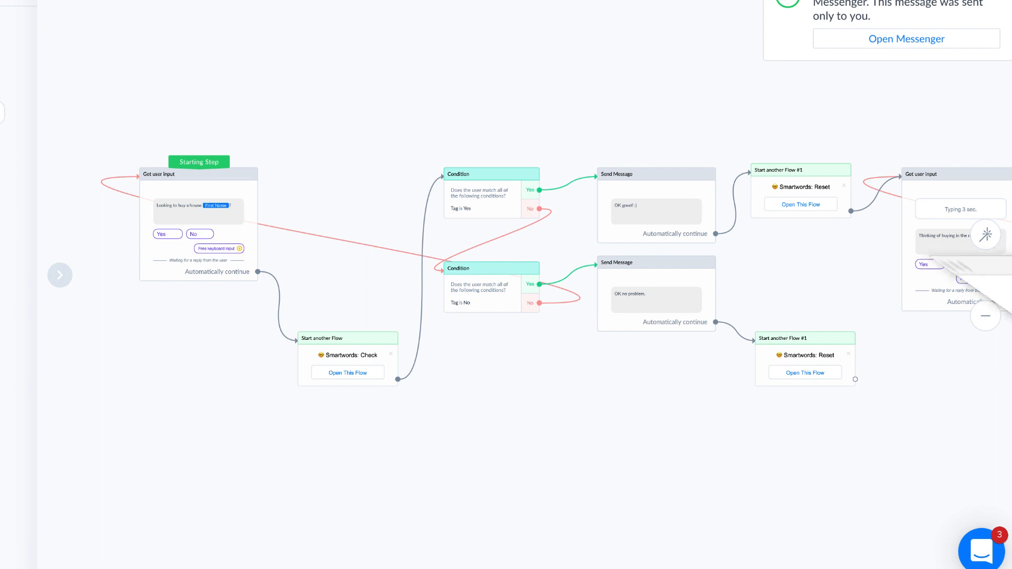
left_click(801, 526)
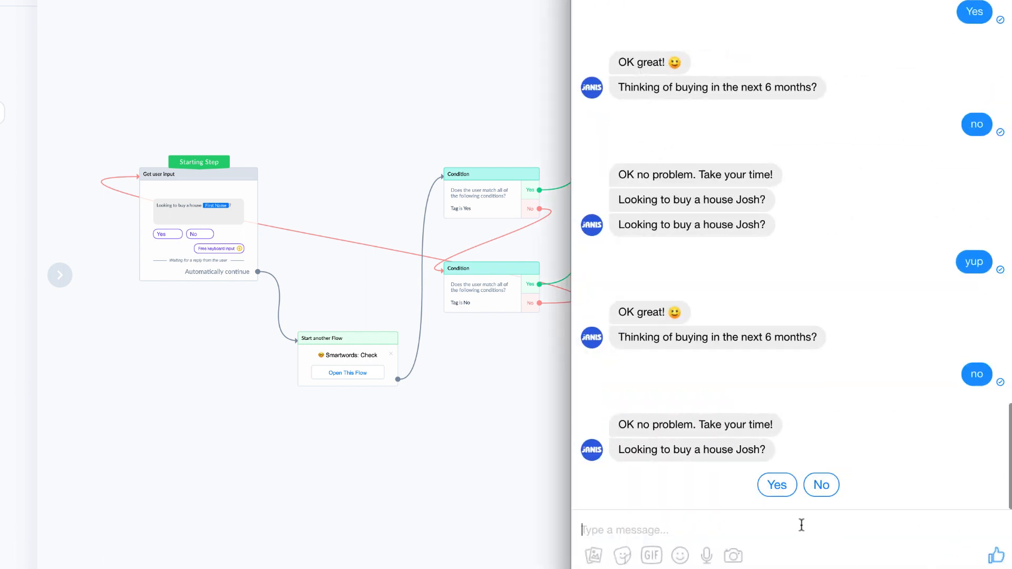
type("Are you a")
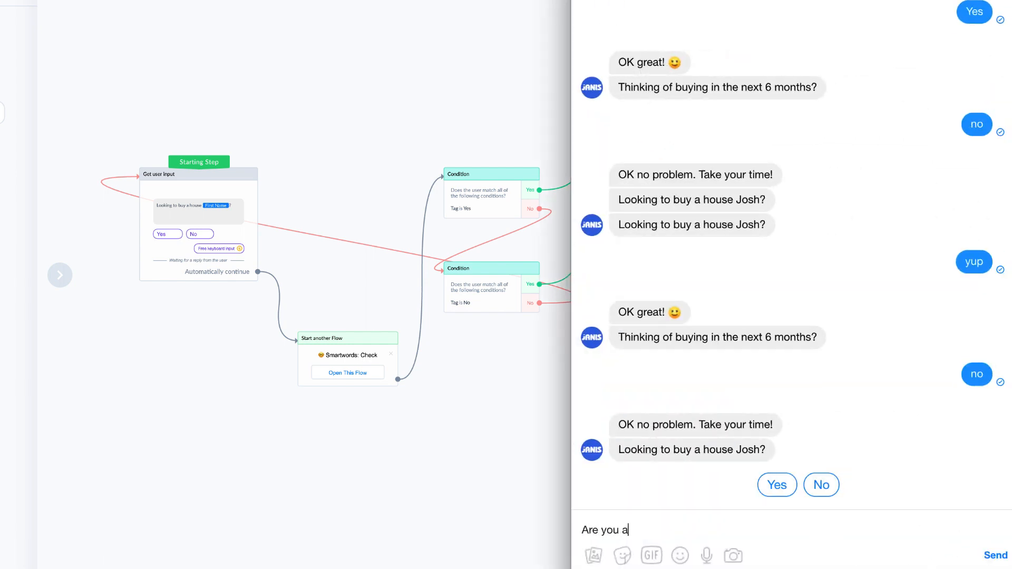
type("n agent?")
key("Return")
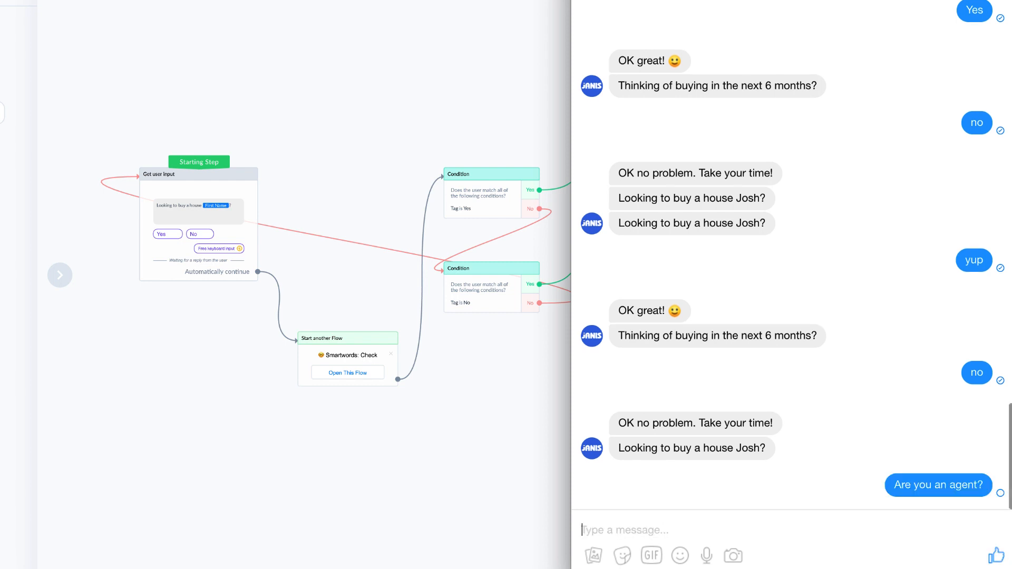